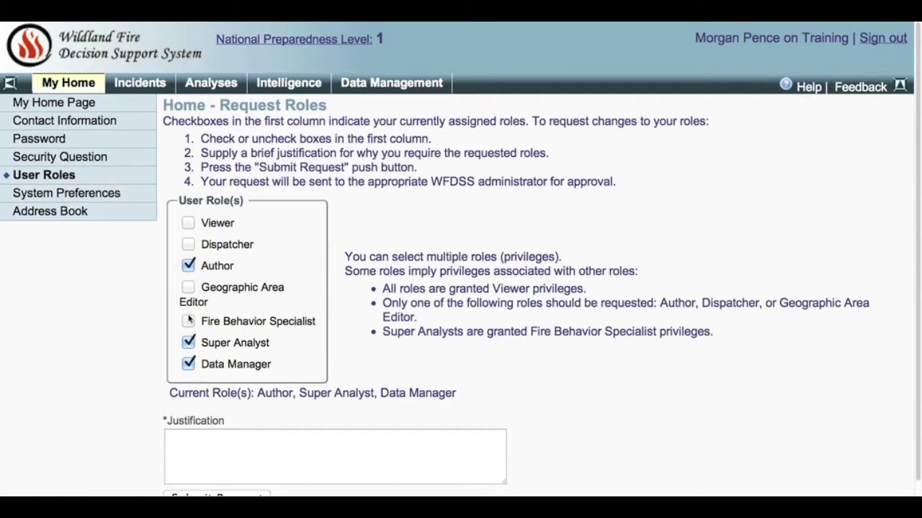
Enter 'Justification here' in the role request's Justification field and scroll to Submit Request.
left_click(200, 440)
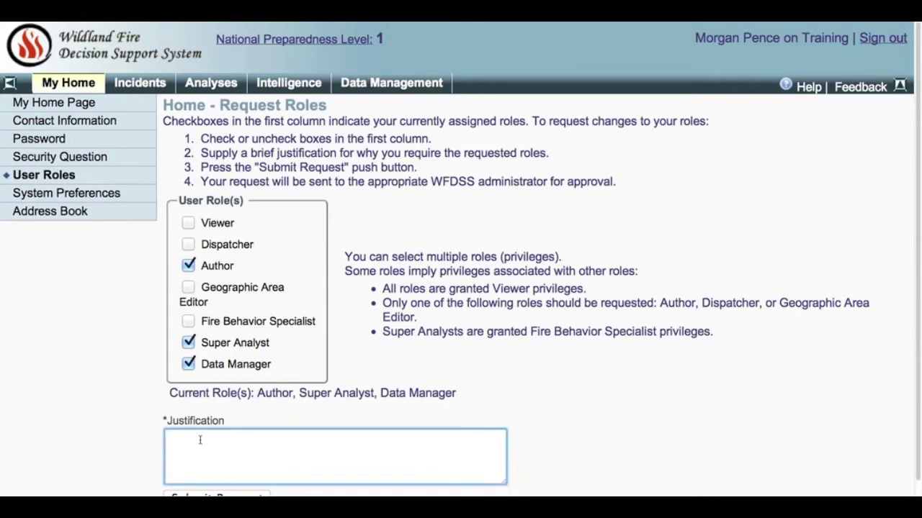
type("Justification here")
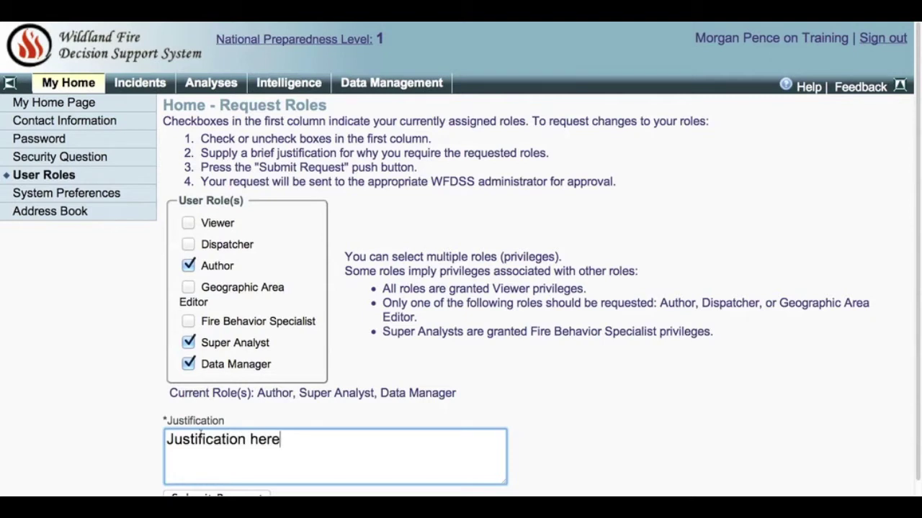
scroll(216, 483, "down", 1)
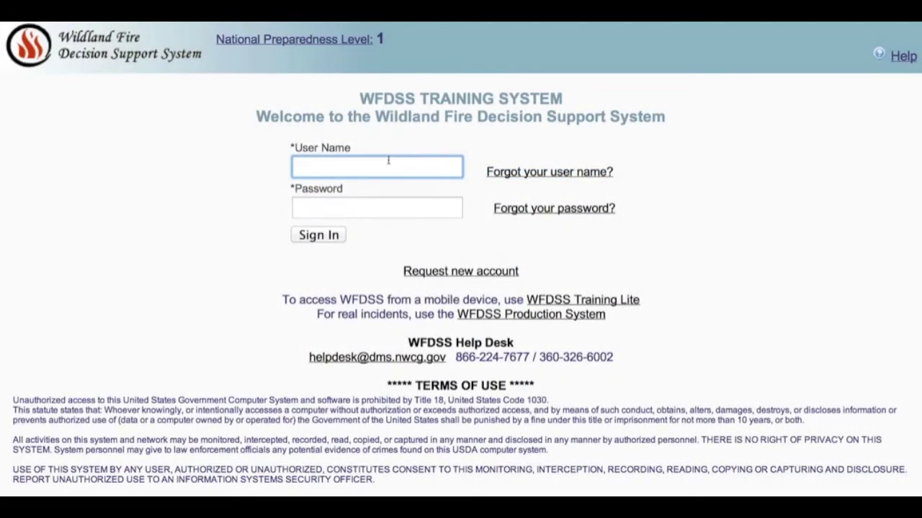
Sign in with the account's user name and password, then go to My Home's Address Book.
left_click(376, 208)
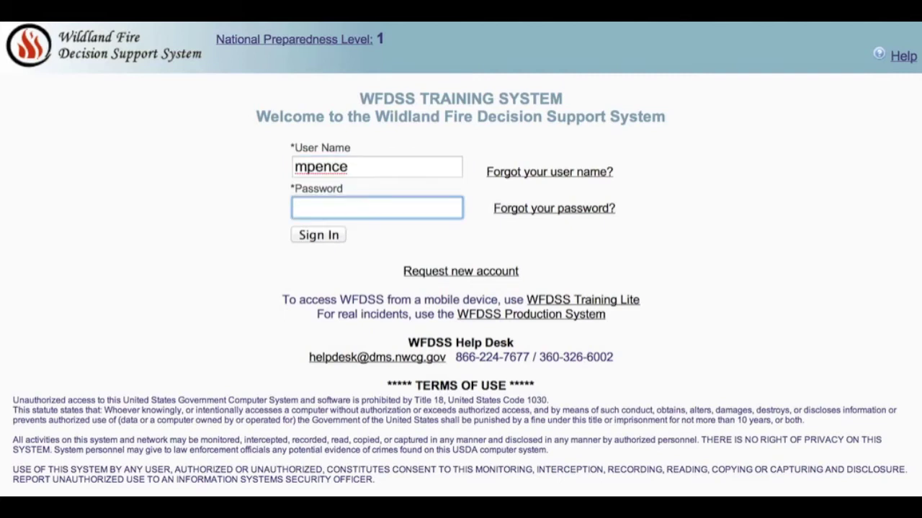
type("•••••••••••••")
left_click(327, 243)
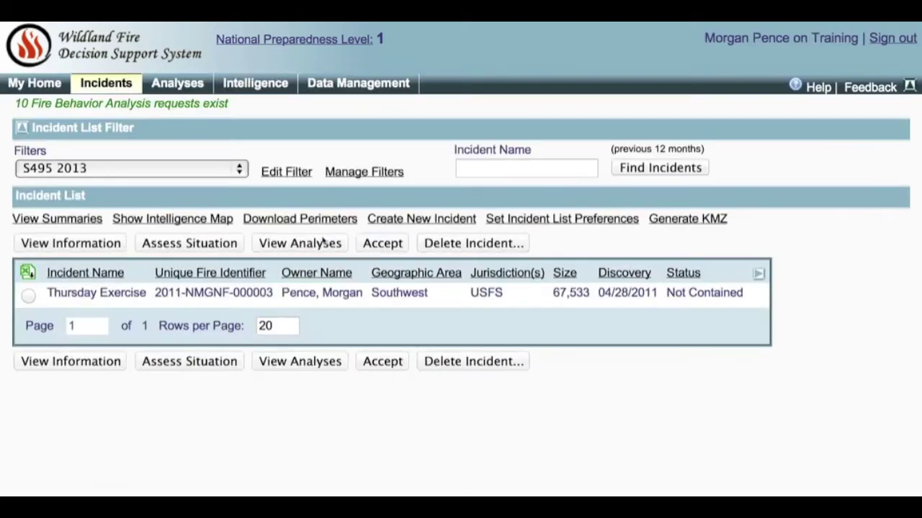
left_click(35, 84)
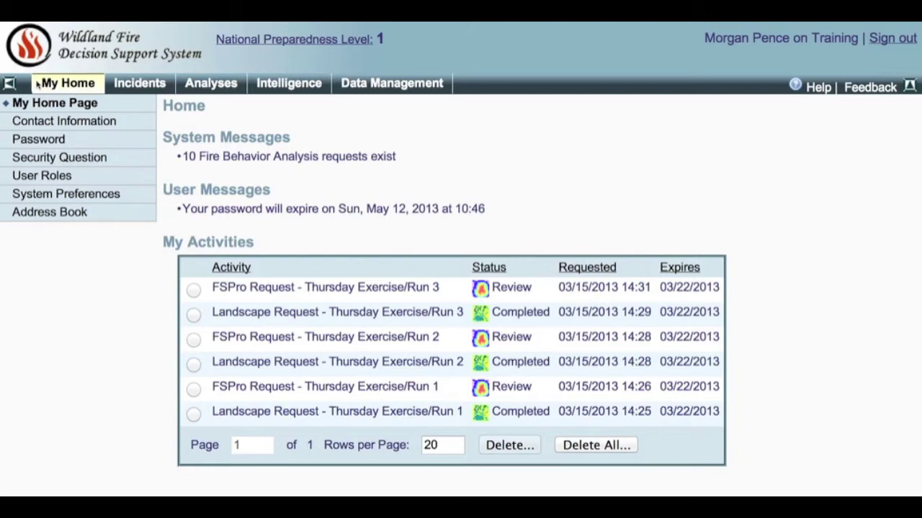
left_click(61, 216)
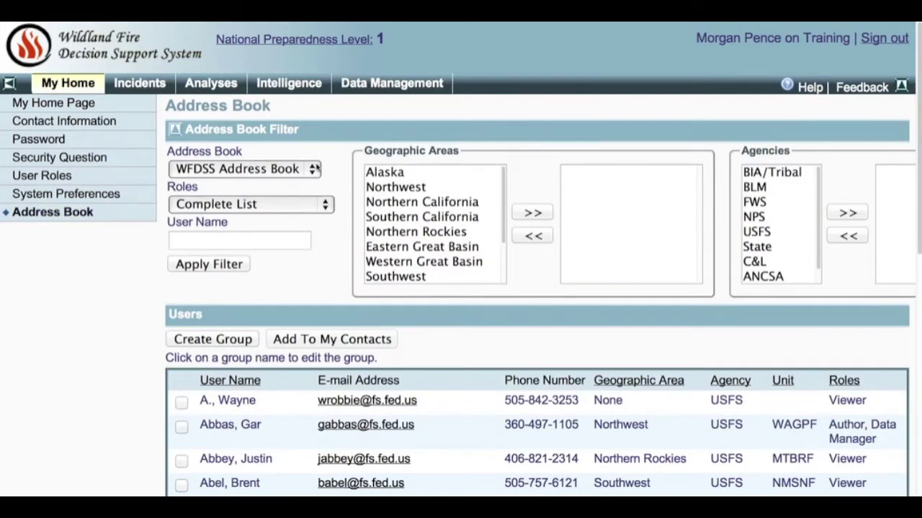
Filter the WFDSS Address Book by the Data Manager role and the Alaska geographic area.
left_click(314, 170)
left_click(304, 174)
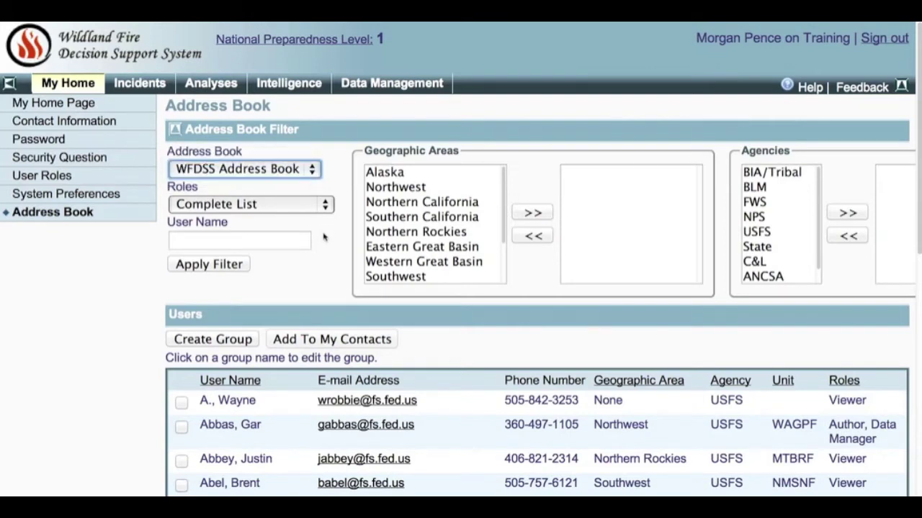
left_click(324, 205)
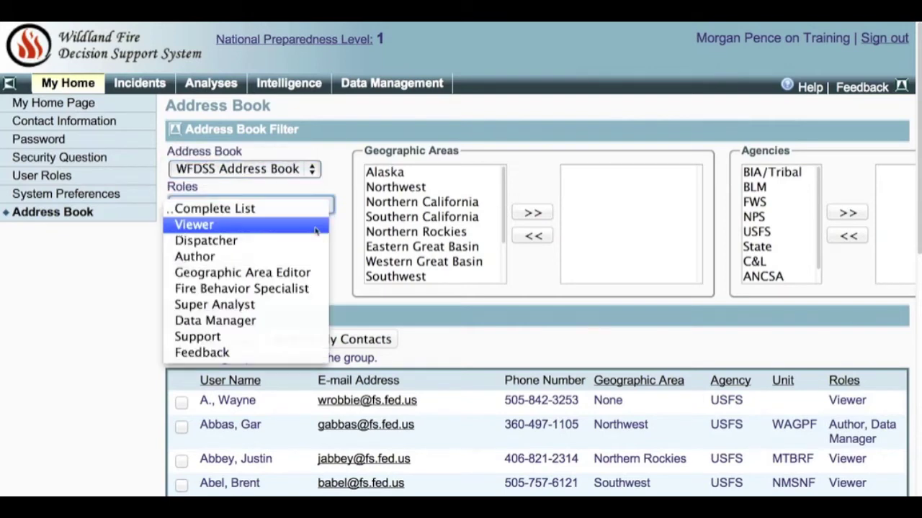
left_click(250, 322)
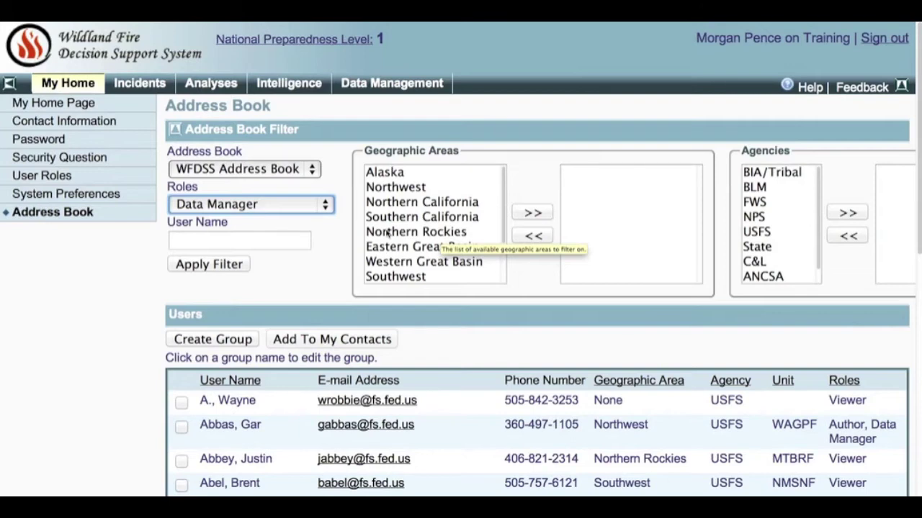
left_click(389, 173)
left_click(549, 213)
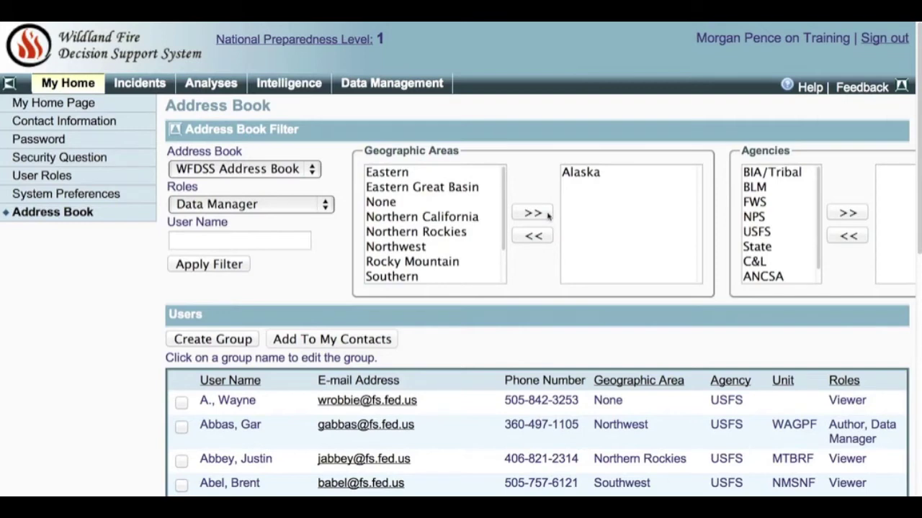
Add BLM to the chosen agencies, apply the filter, and review the resulting users.
left_click(761, 189)
double_click(761, 189)
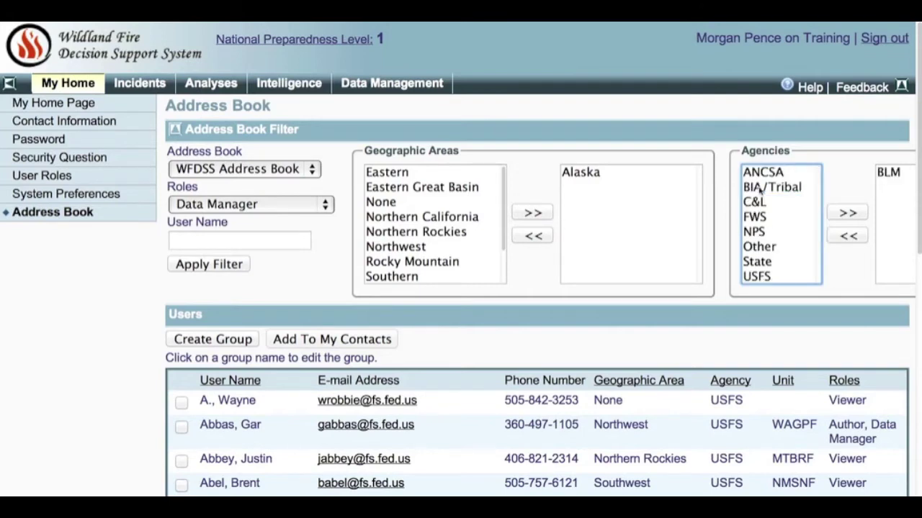
left_click(203, 264)
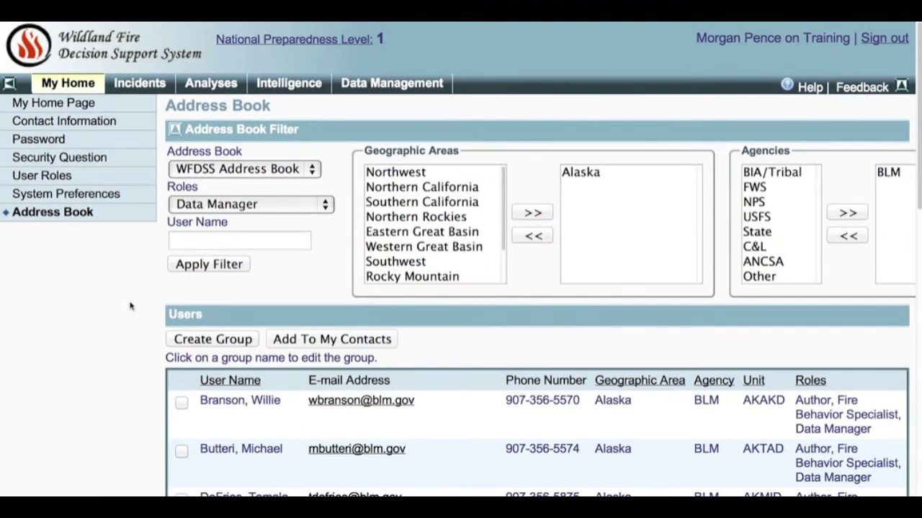
scroll(130, 306, "down", 3)
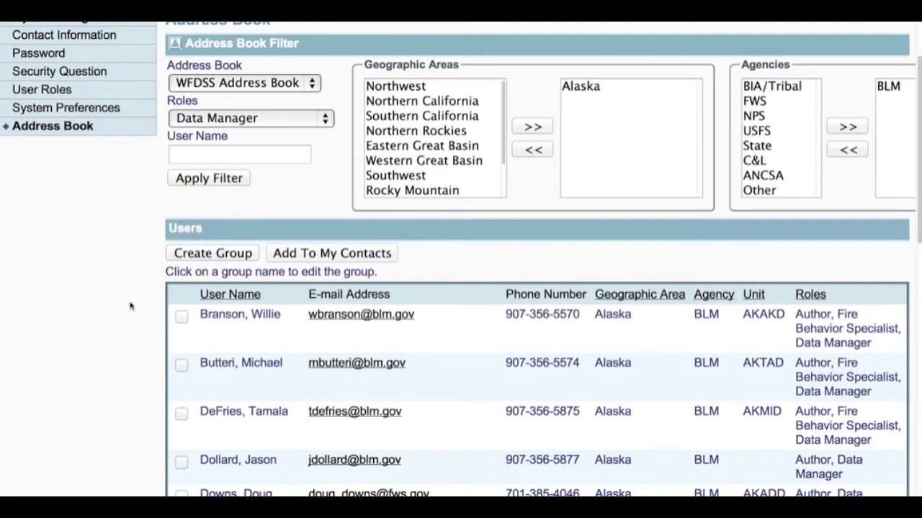
scroll(130, 306, "down", 1)
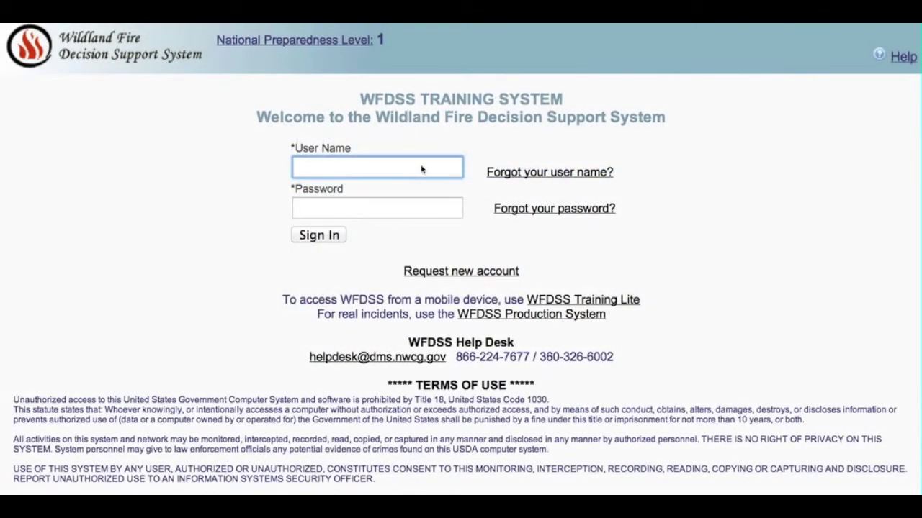
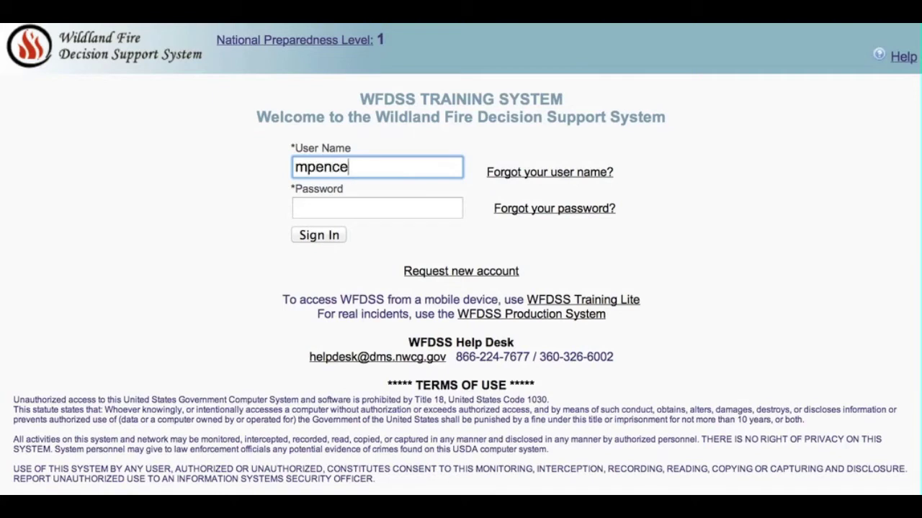
Sign in again with the account's user name and password, then open the Intelligence map view.
key("Tab")
type("*************")
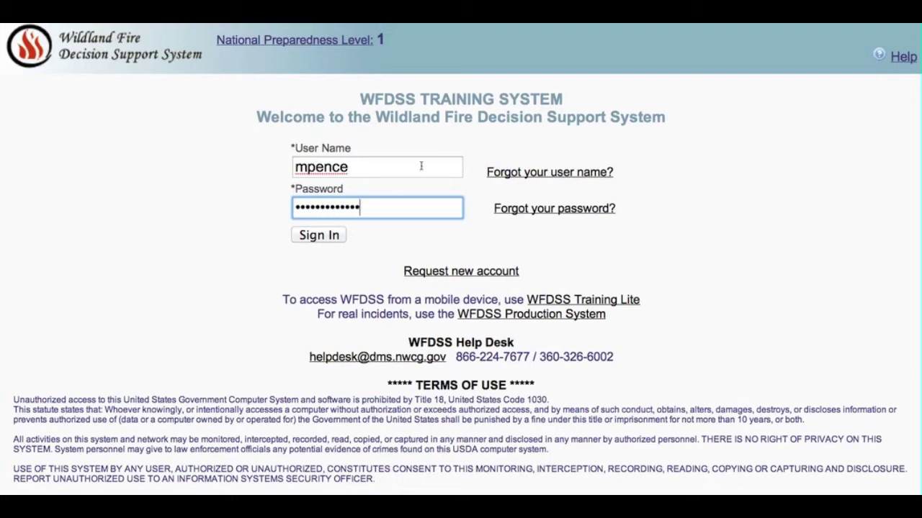
left_click(331, 229)
left_click(327, 236)
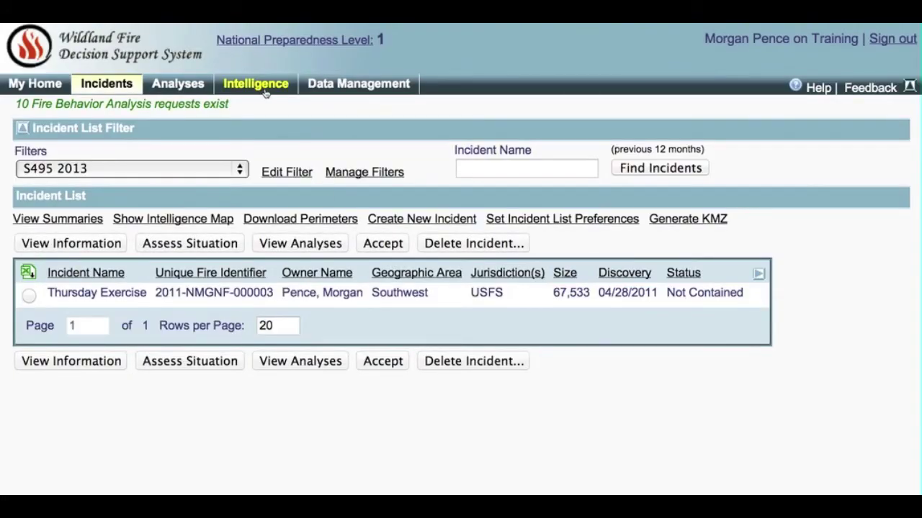
left_click(265, 92)
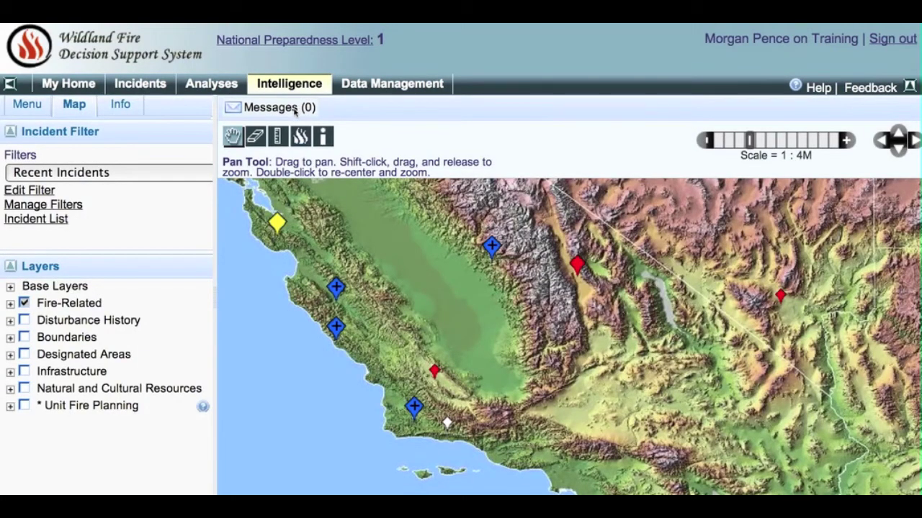
Identify landscape attributes at a mountain point on the map and request its Strategic Objectives.
left_click(324, 138)
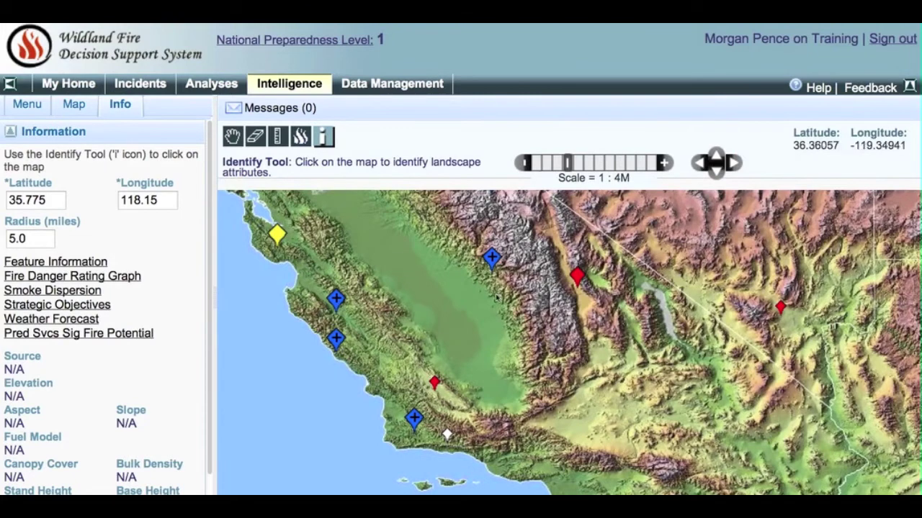
left_click(557, 303)
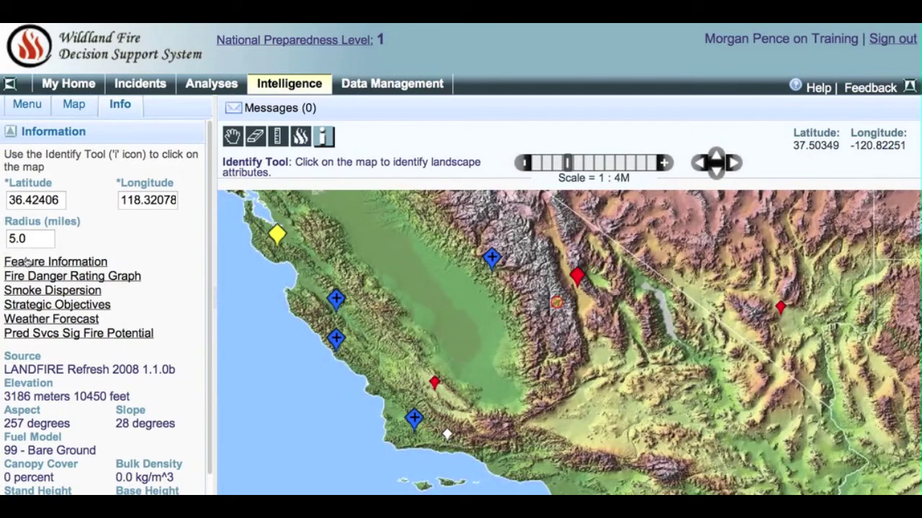
mouse_move(30, 245)
mouse_move(45, 307)
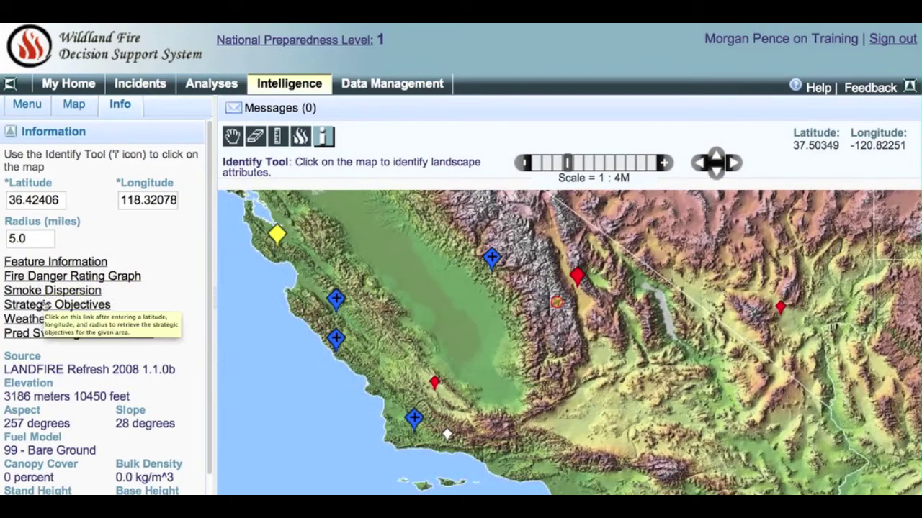
left_click(45, 307)
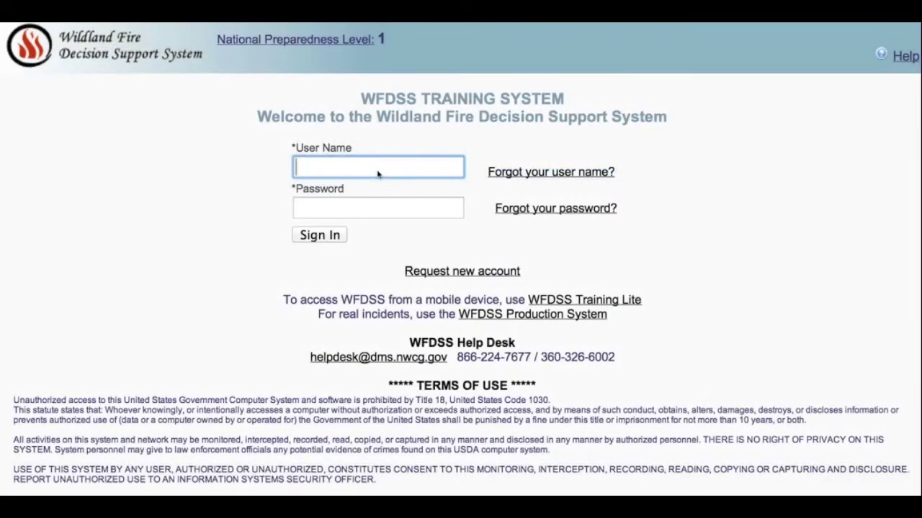
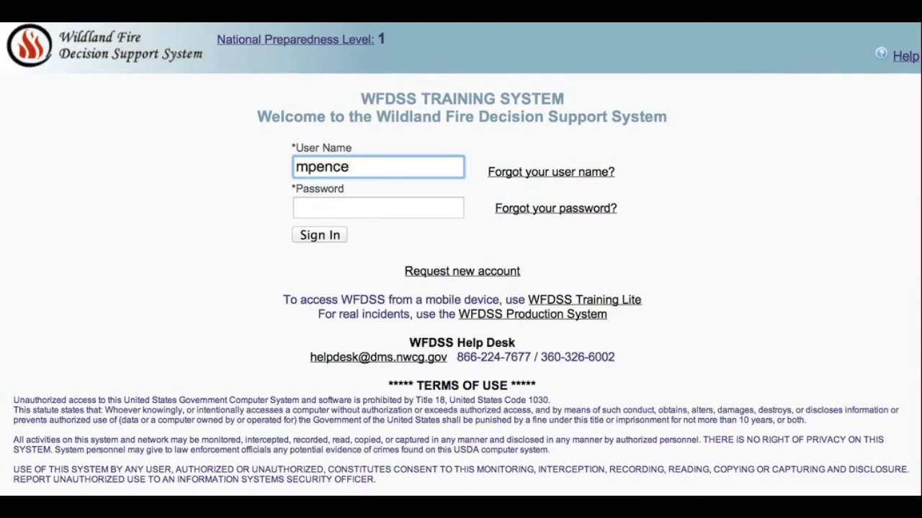
Sign back in with the account's user name and password, then go to the My Home page.
left_click(378, 208)
type("•••••••••••••")
left_click(327, 238)
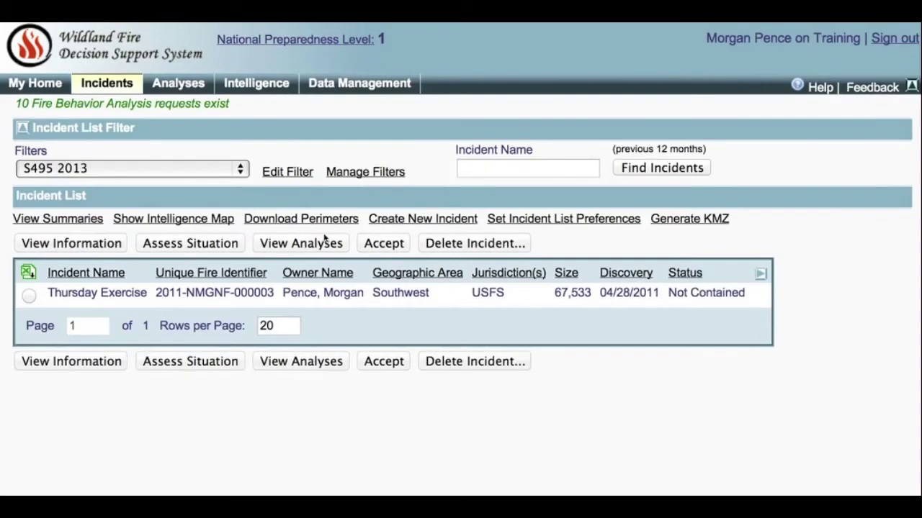
left_click(51, 86)
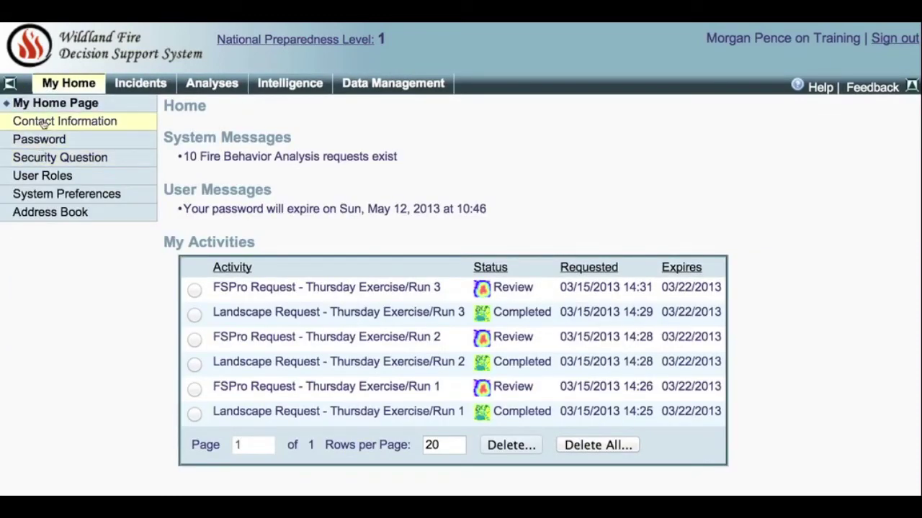
Set the cell phone carrier to Verizon Wireless in the Contact Information form.
left_click(43, 124)
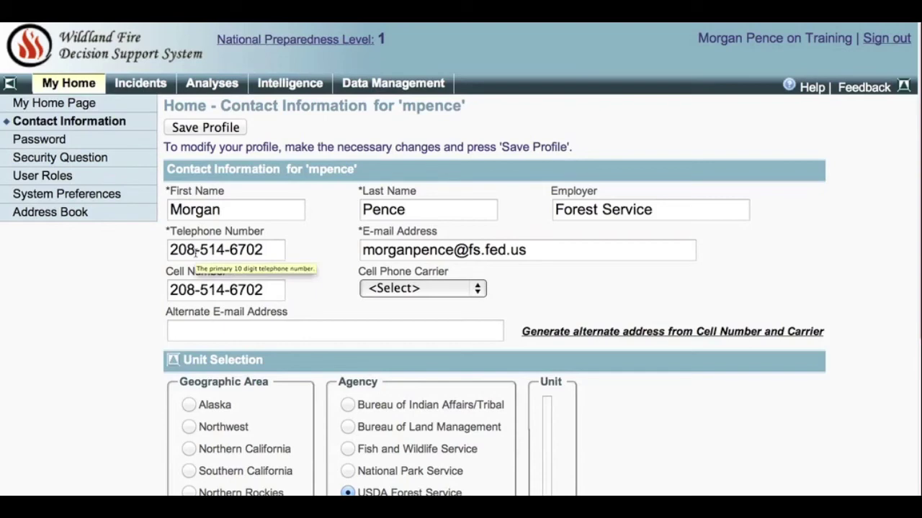
left_click(480, 288)
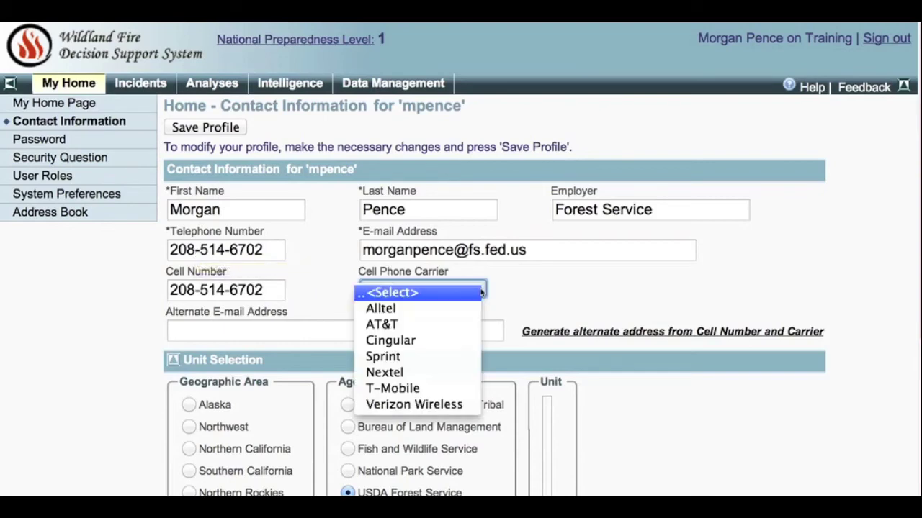
left_click(438, 406)
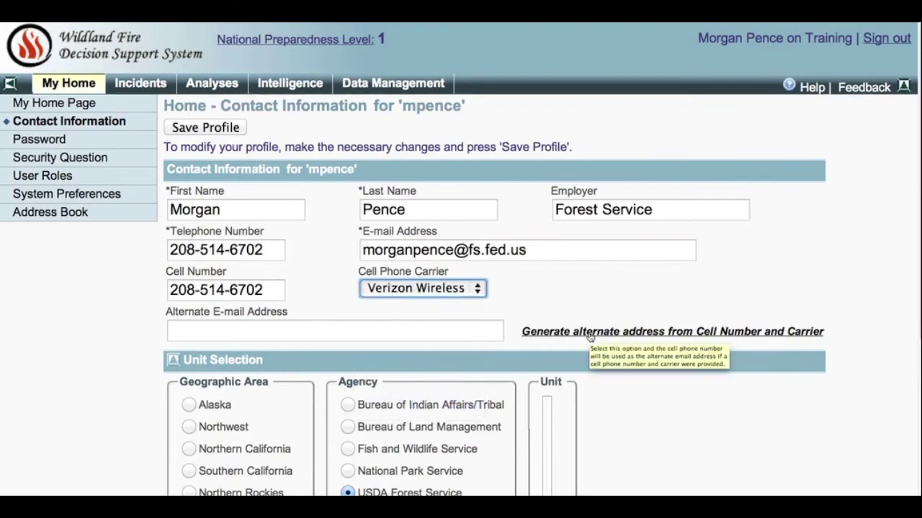
Generate the alternate e-mail address from the cell number and carrier, and save the profile.
left_click(589, 332)
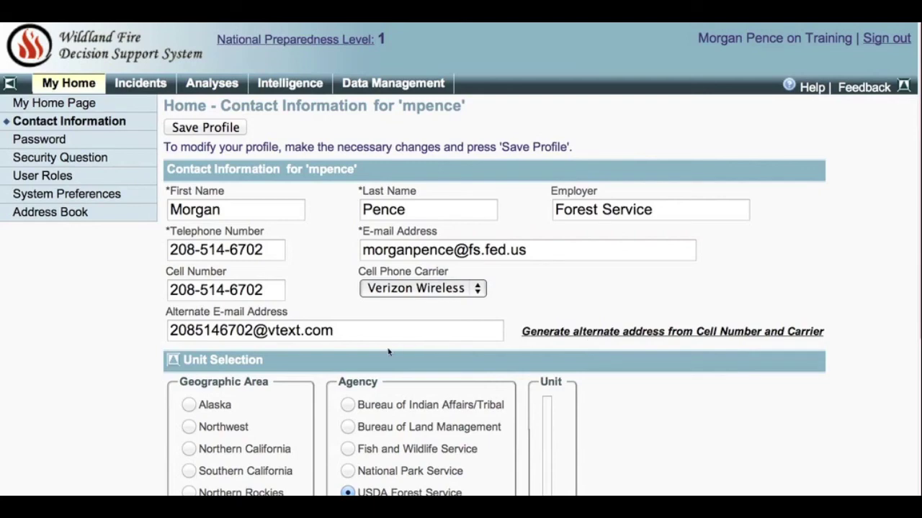
scroll(388, 351, "down", 3)
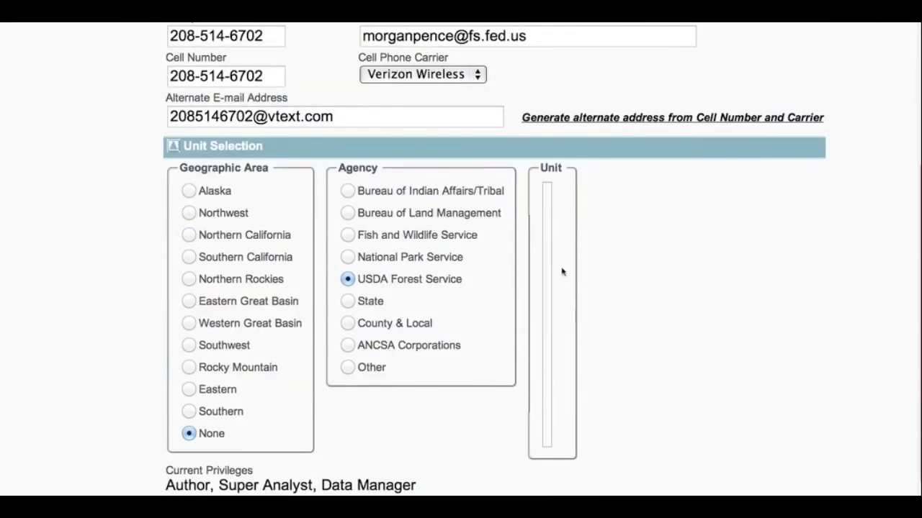
scroll(286, 329, "down", 1)
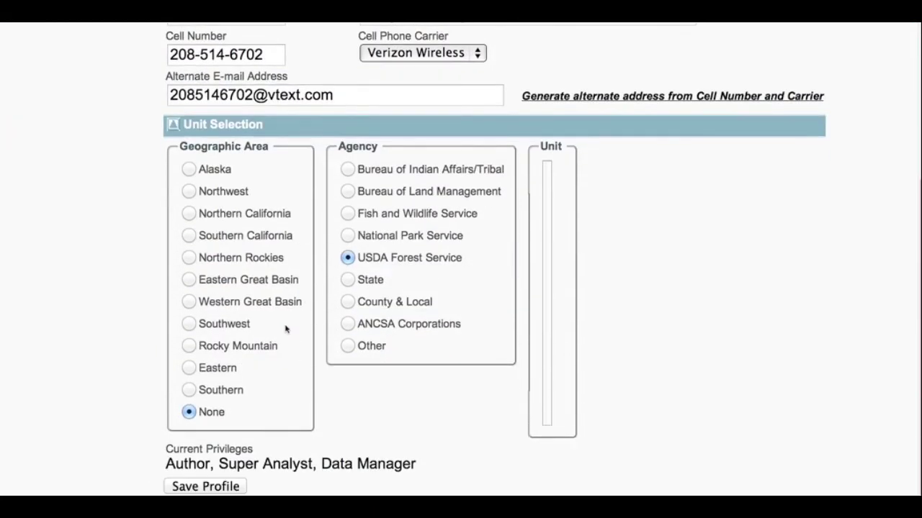
left_click(186, 489)
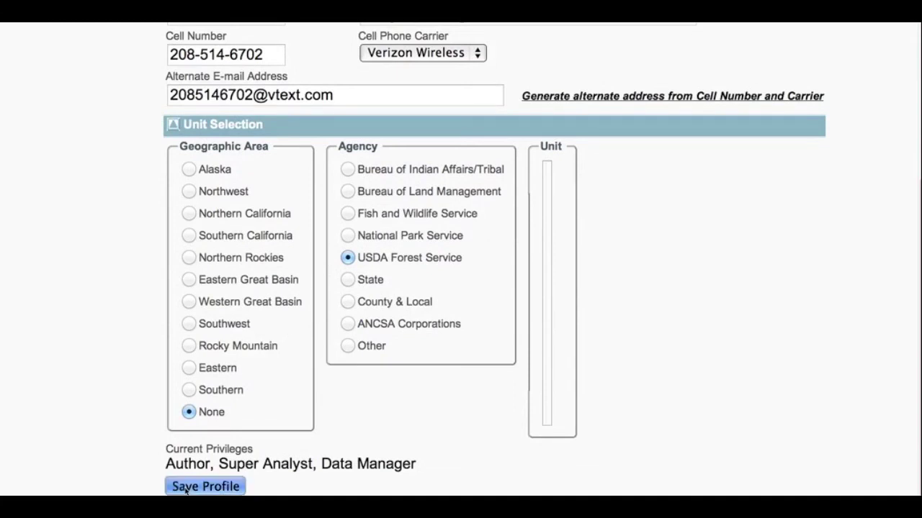